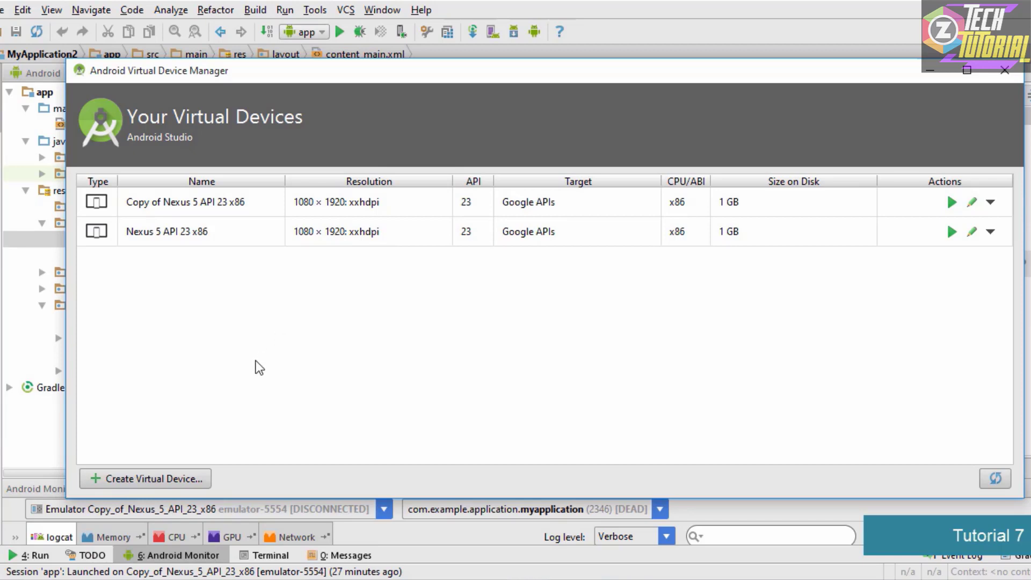
- Begin creating a new virtual device and clone the Nexus 5 phone definition as its hardware profile
click(172, 480)
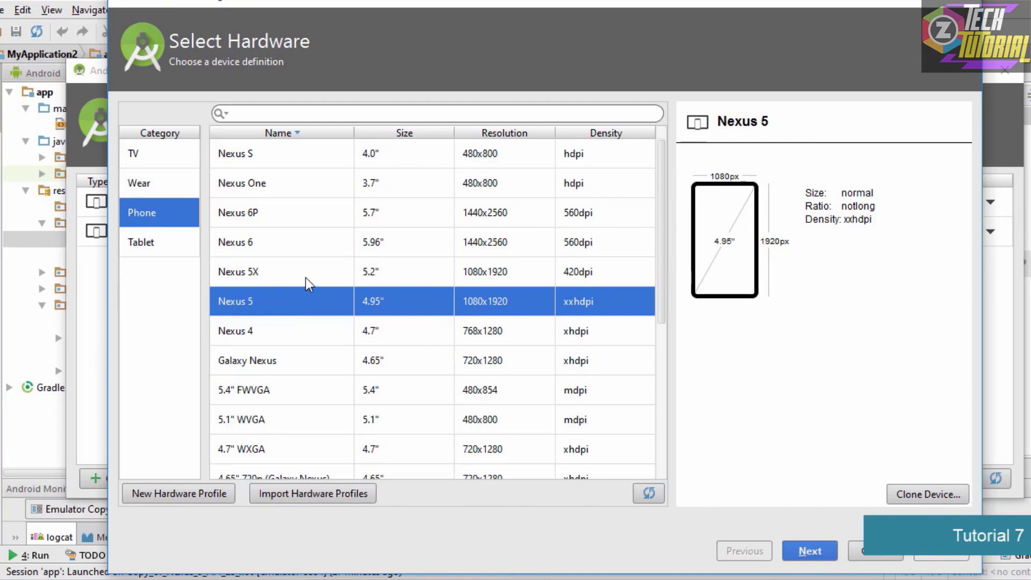
scroll(479, 307, down, 2)
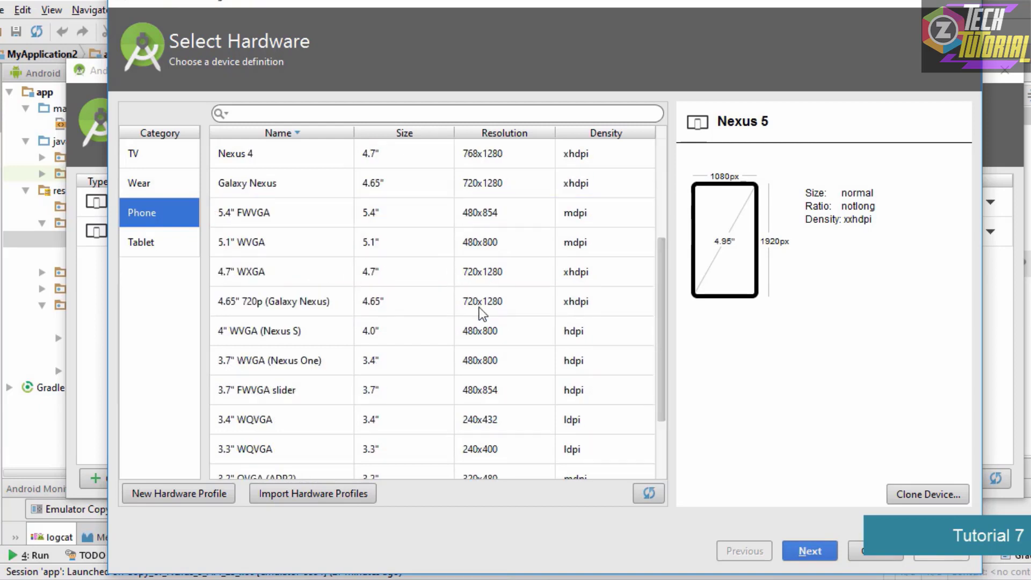
scroll(478, 307, up, 2)
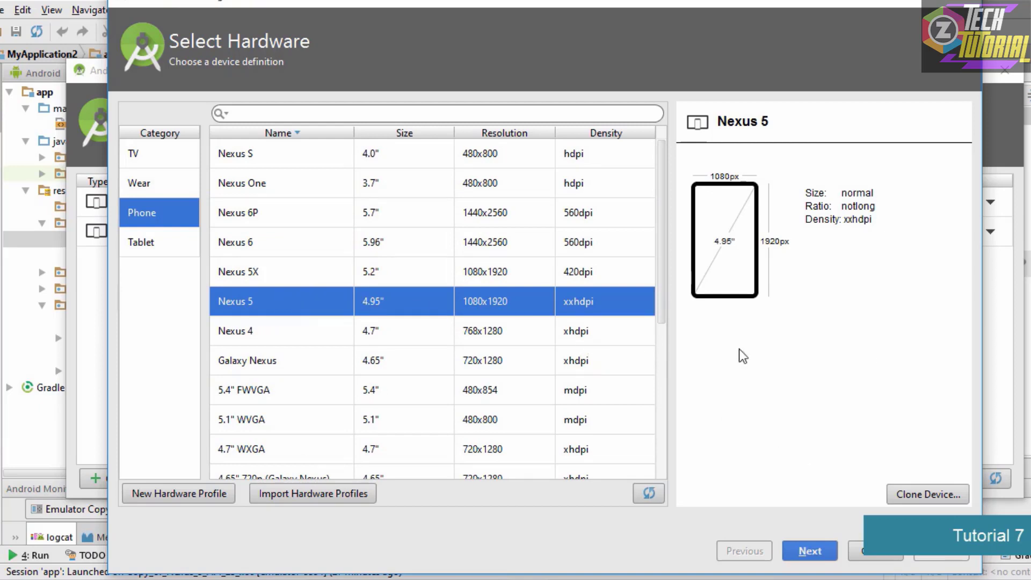
click(902, 494)
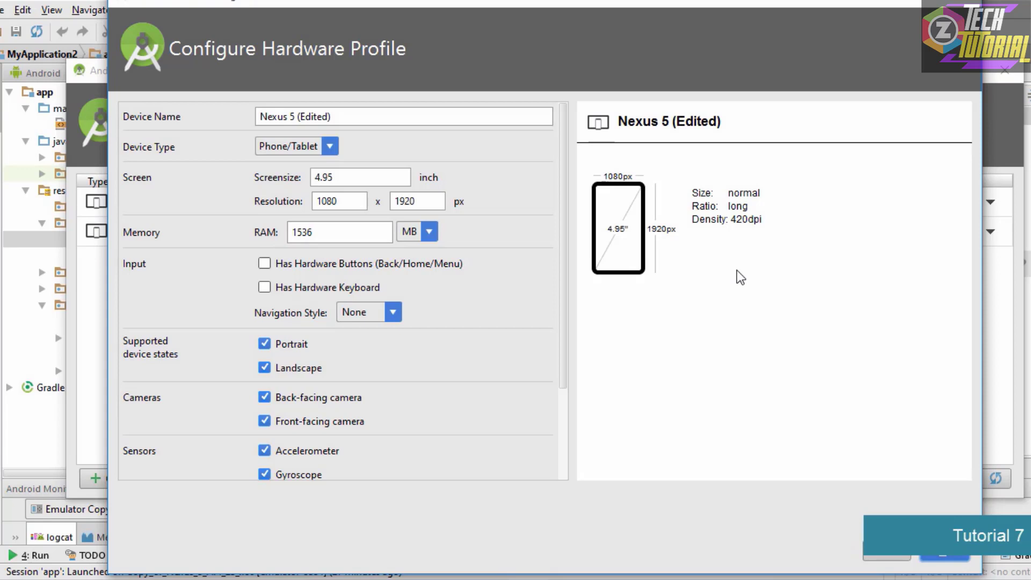
- Set the cloned Nexus 5 profile's RAM to 1000 MB and save the hardware profile
double_click(360, 232)
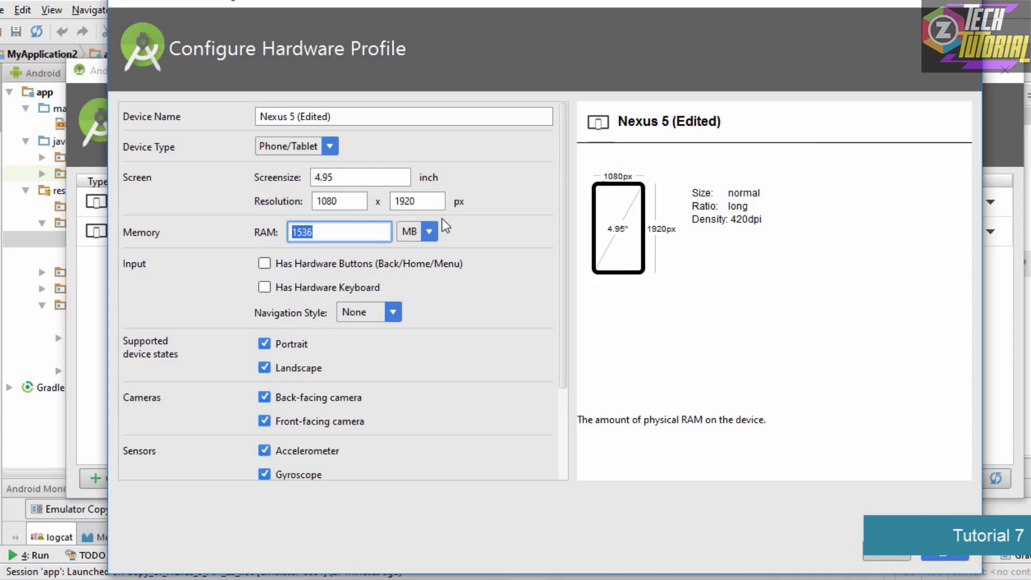
text(1000)
drag(516, 5, 399, 6)
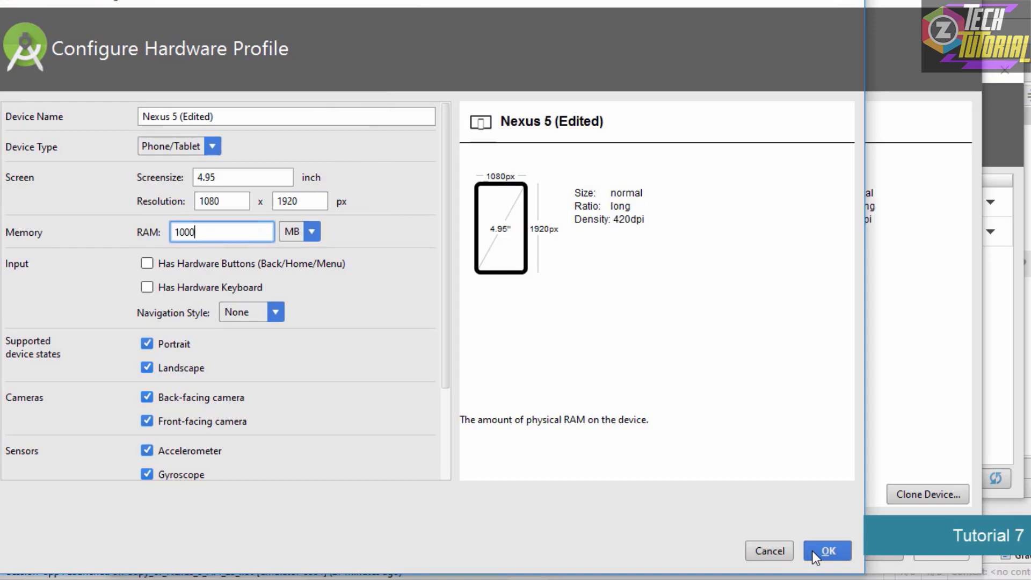
click(828, 551)
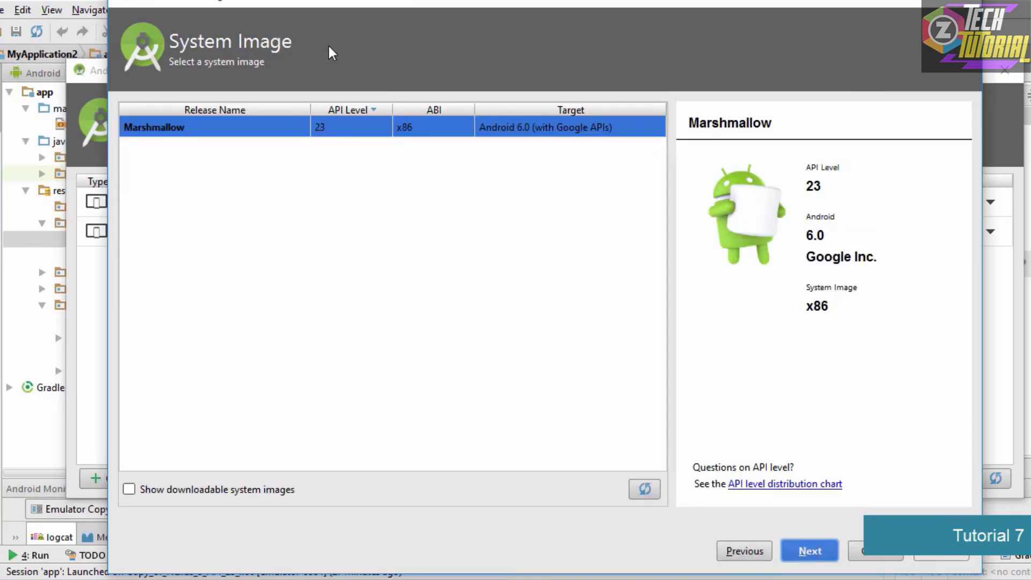
- Accept the Marshmallow API 23 x86 system image, name the virtual device myAndroid, and finish creating it
drag(443, 4, 402, 5)
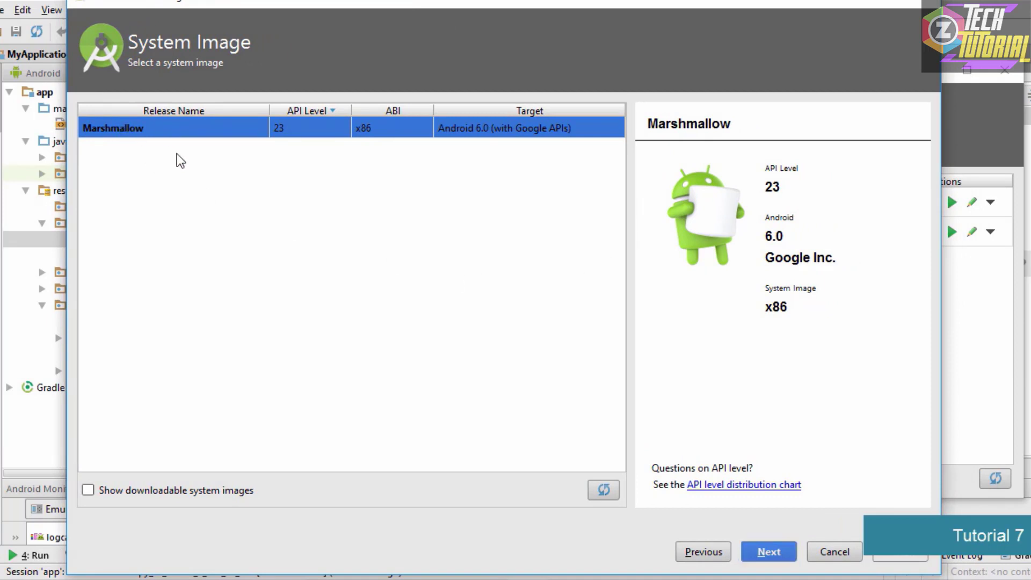
click(769, 551)
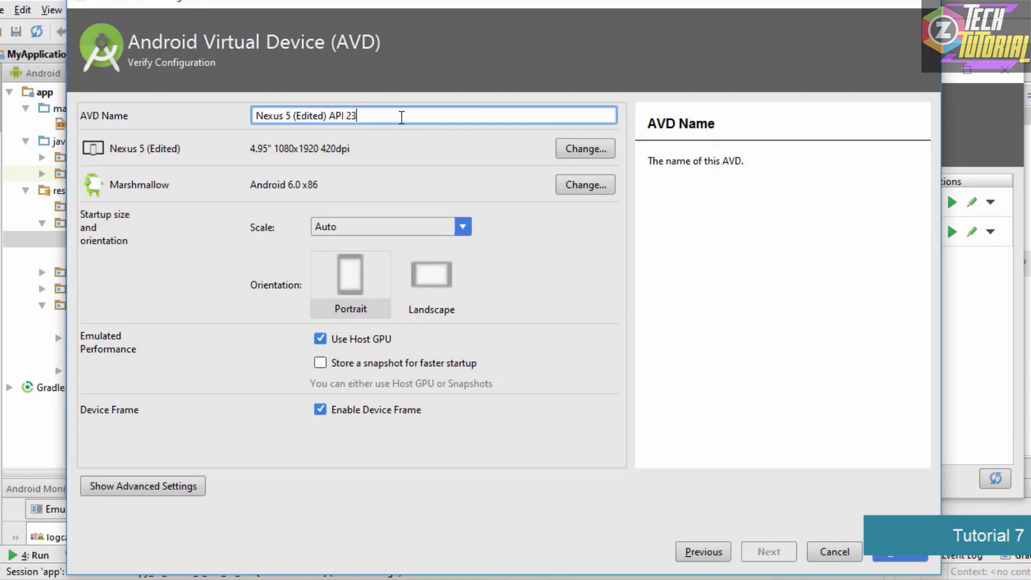
drag(375, 117, 147, 118)
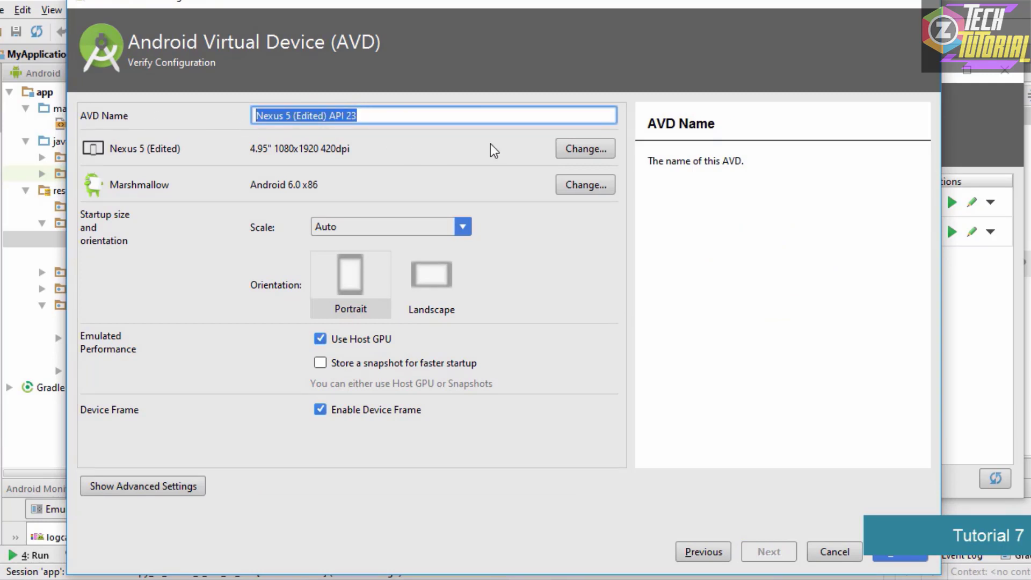
text(my)
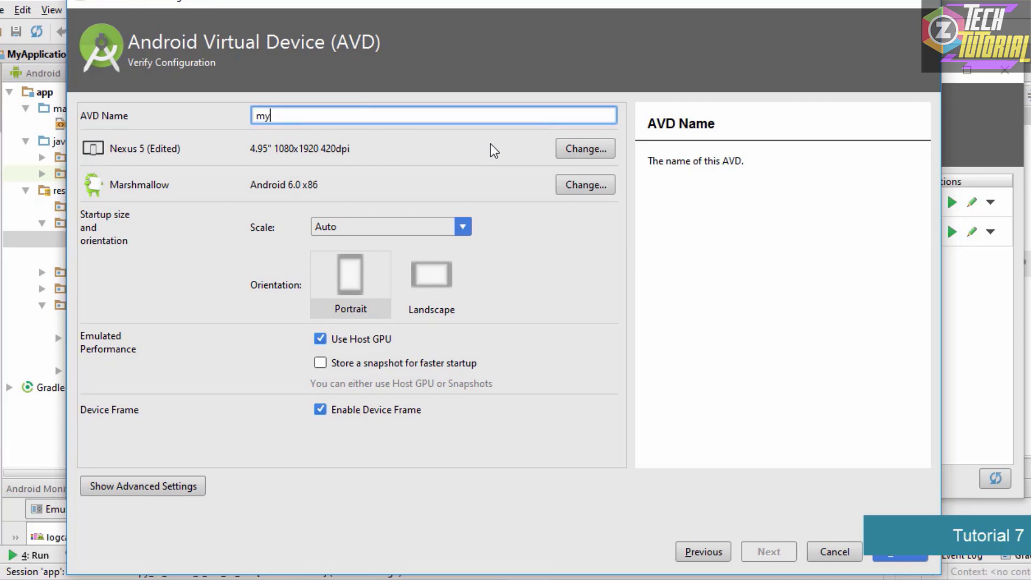
text(Android)
click(895, 554)
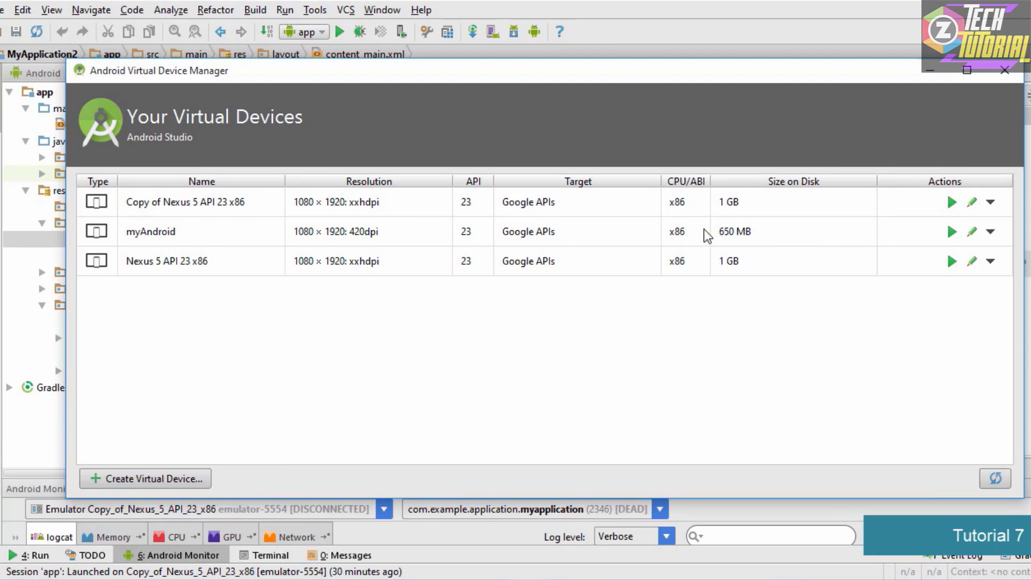
- Launch the myAndroid virtual device and unlock it to the home screen, dismissing the welcome hint
click(952, 232)
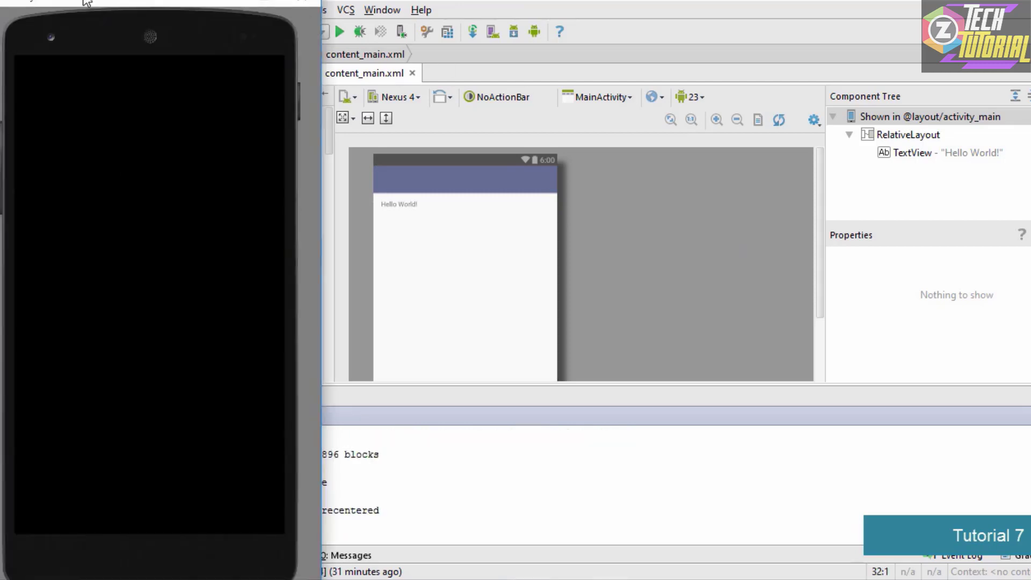
drag(126, 1, 429, 0)
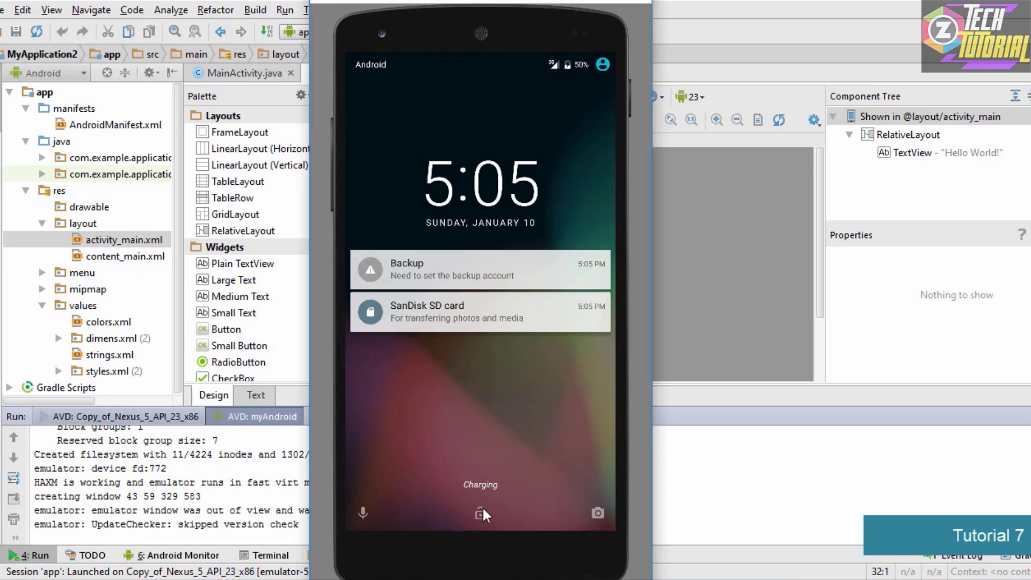
drag(483, 506, 466, 124)
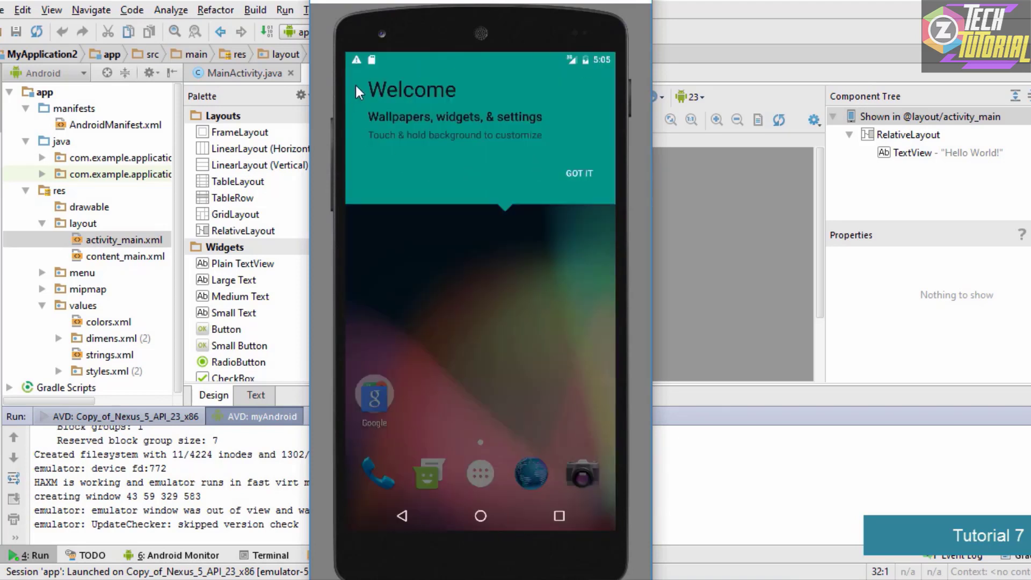
click(581, 173)
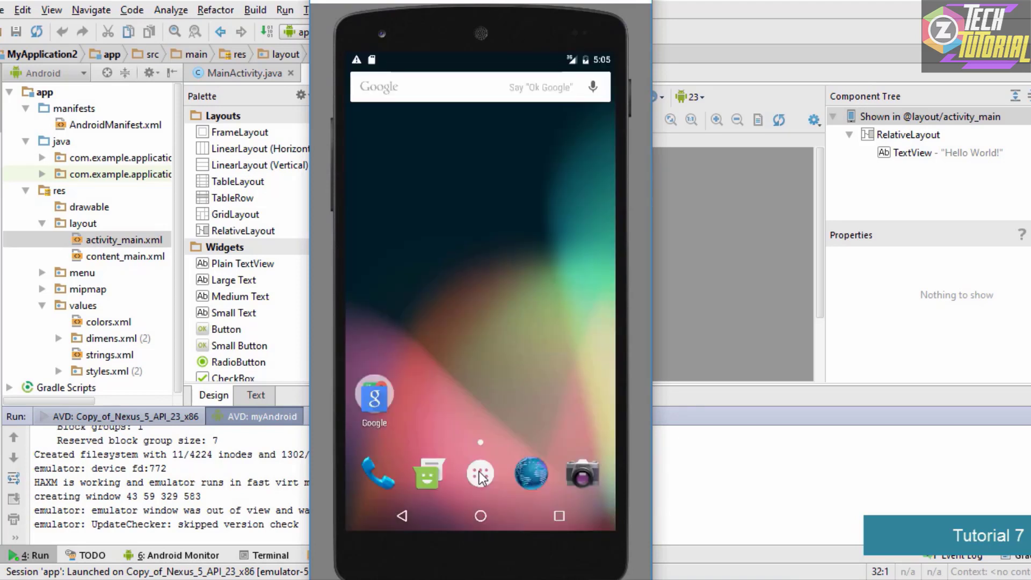
- Open the Browser app from the emulated phone's app list and turn off Remember preference in the location request
click(479, 473)
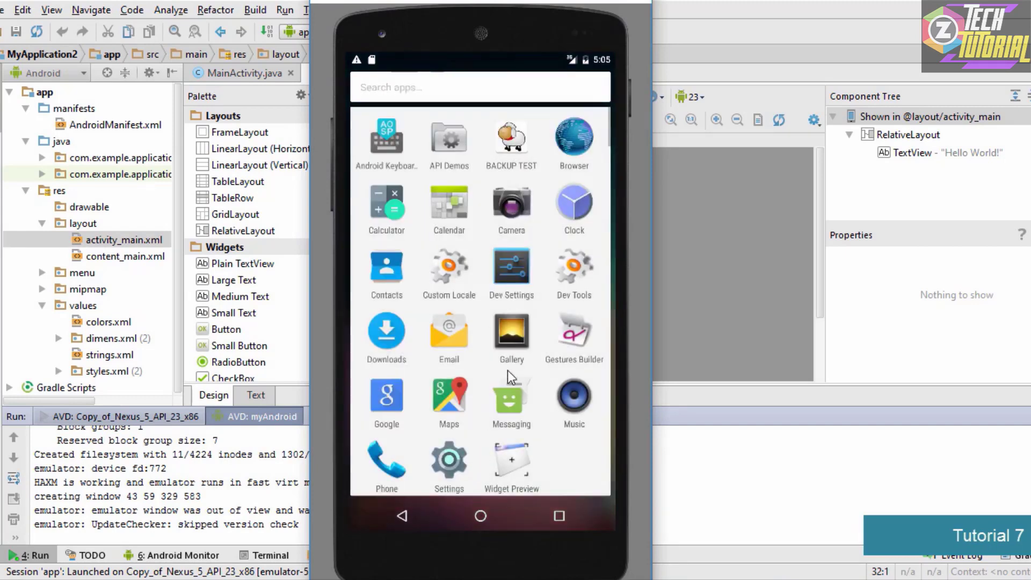
drag(508, 371, 476, 464)
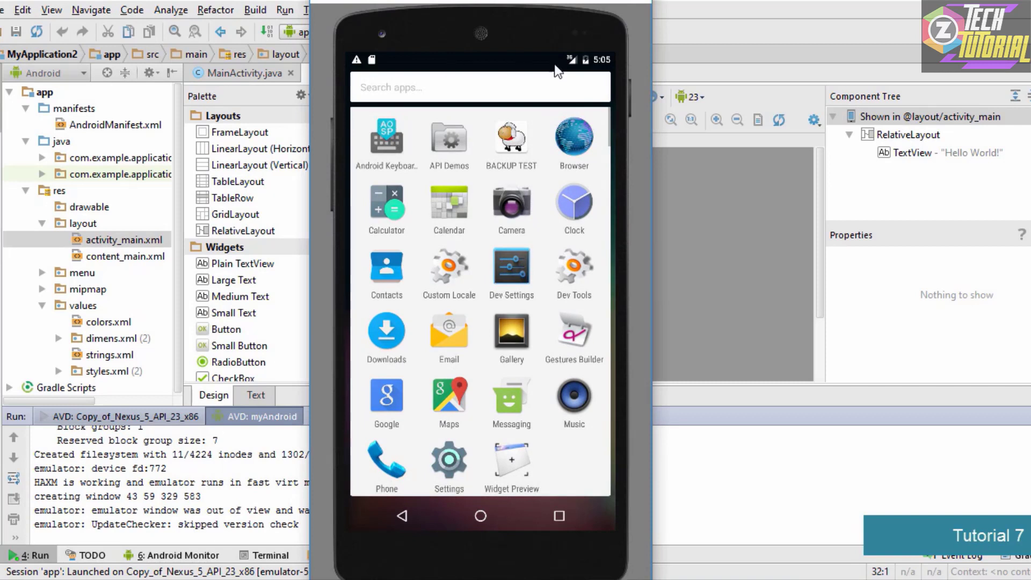
click(568, 135)
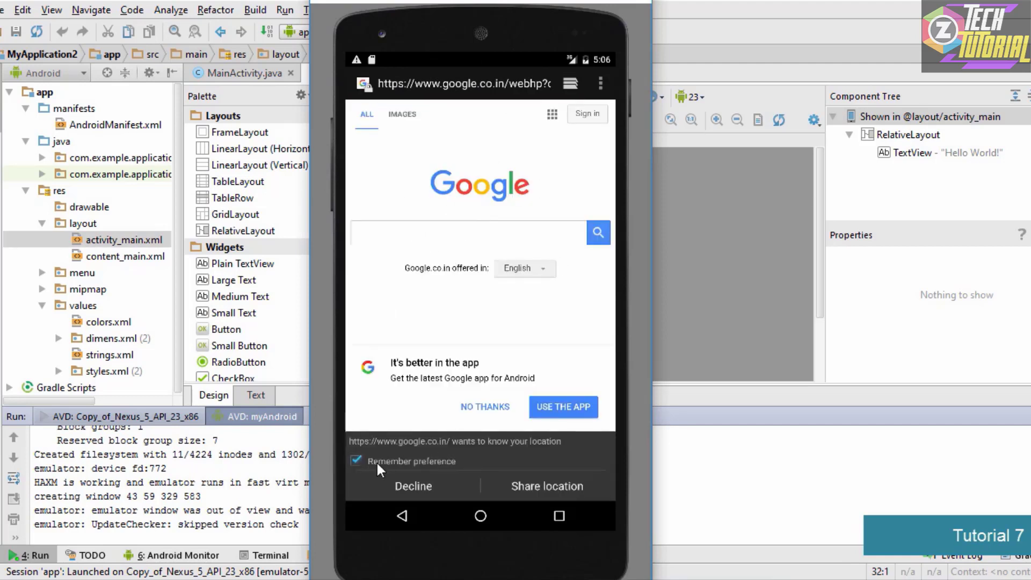
click(355, 460)
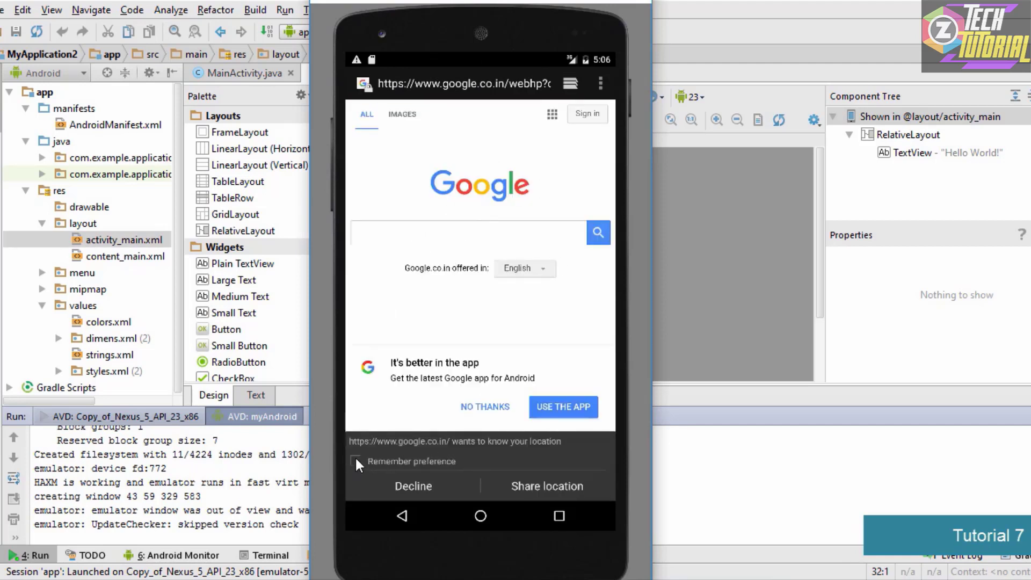
- Search Google for "android studio" in the emulated phone's browser and look through the results
click(434, 235)
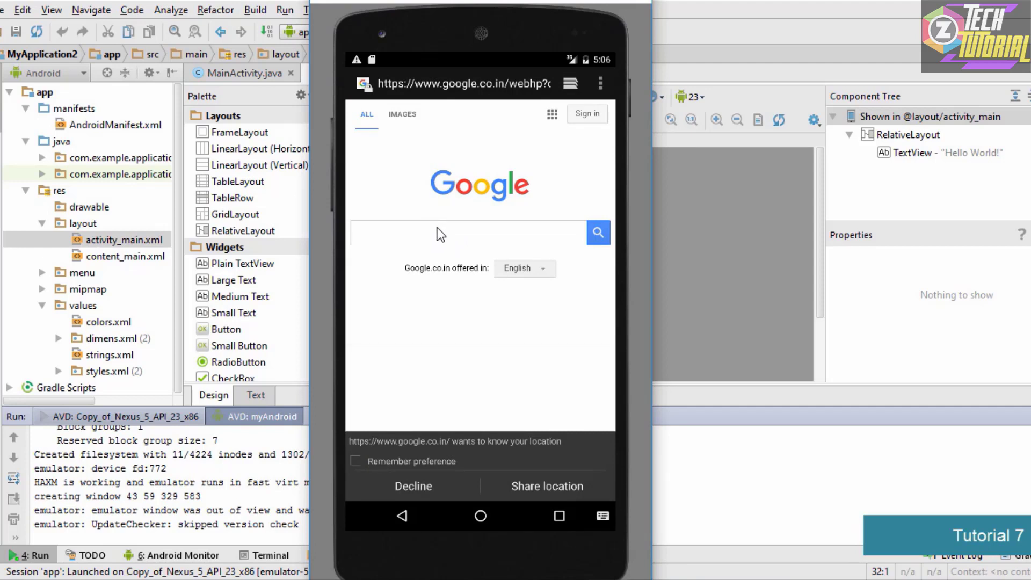
text(android stud)
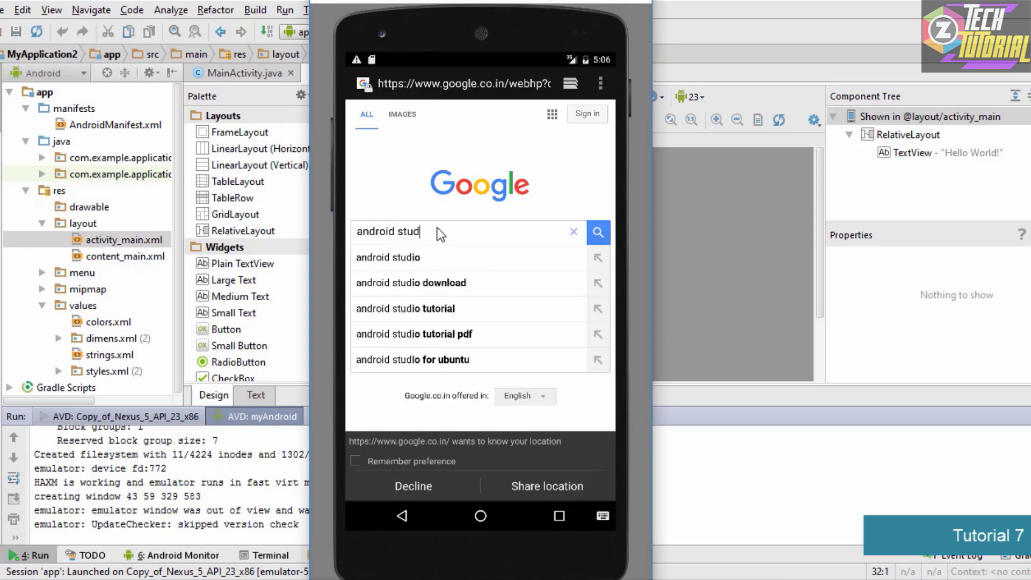
text(io)
key(Return)
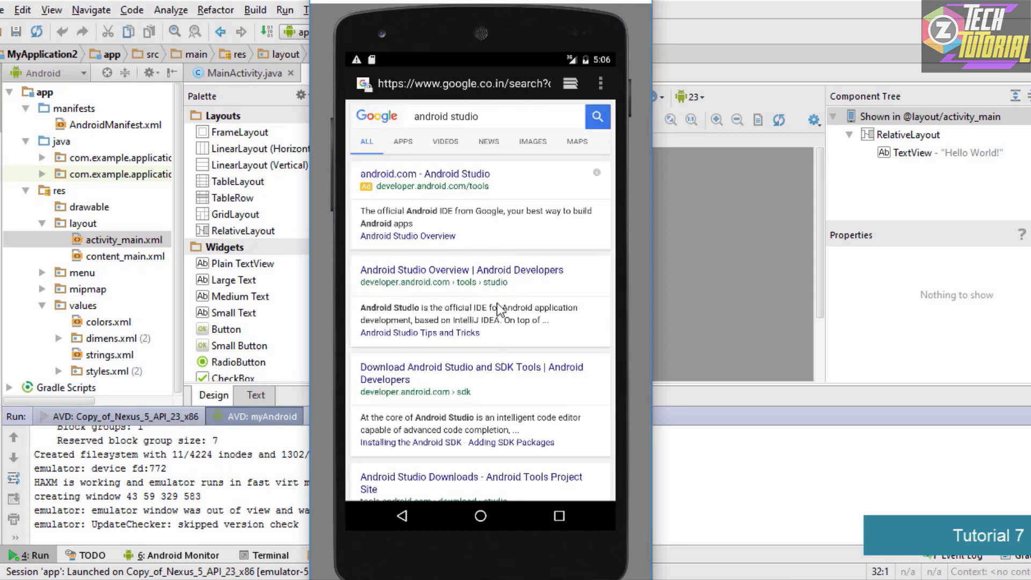
scroll(495, 211, down, 5)
drag(501, 160, 511, 408)
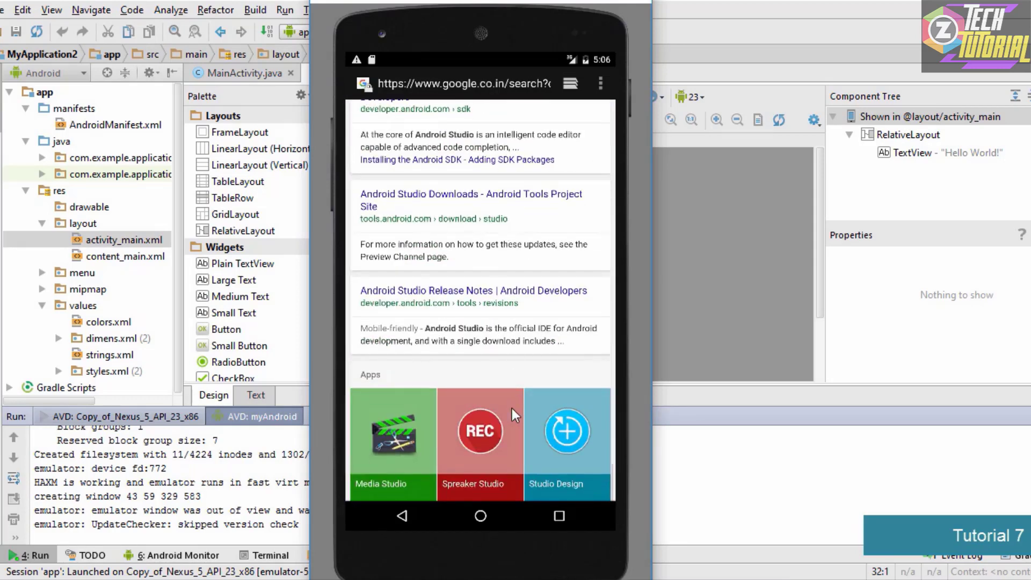
- Go back out of the browser and the app list to the emulated phone's home screen
click(402, 516)
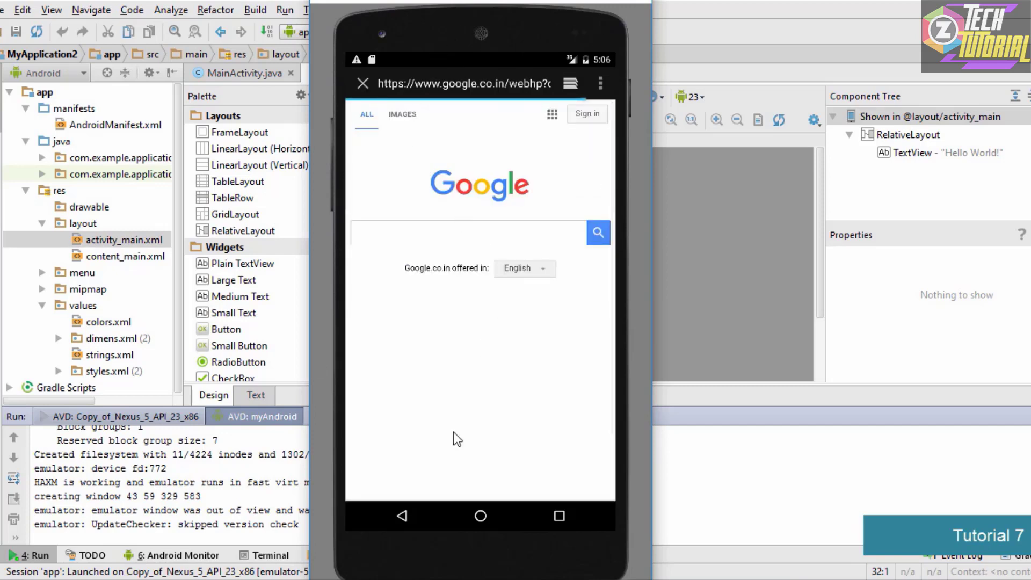
click(402, 516)
click(383, 84)
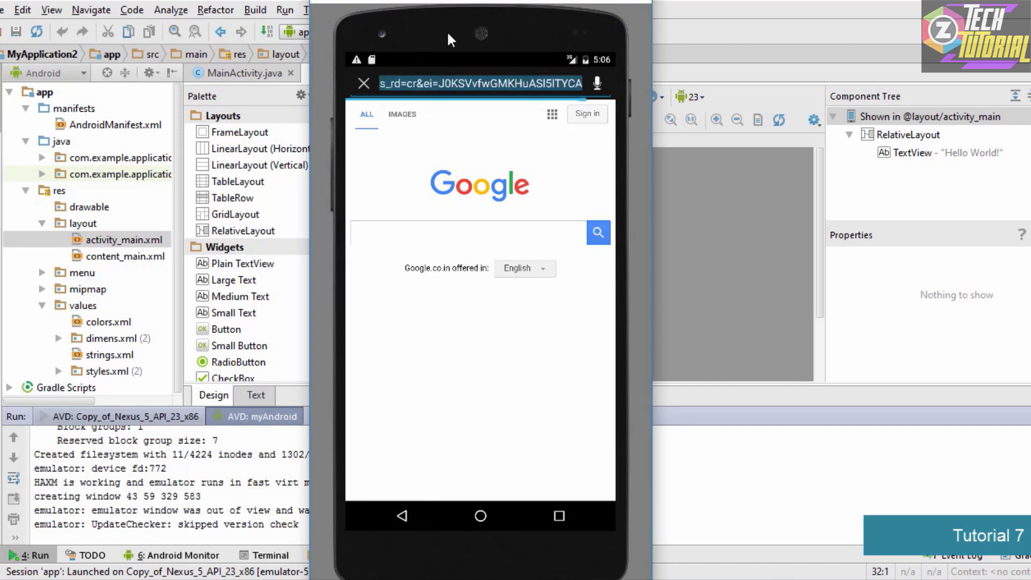
click(402, 516)
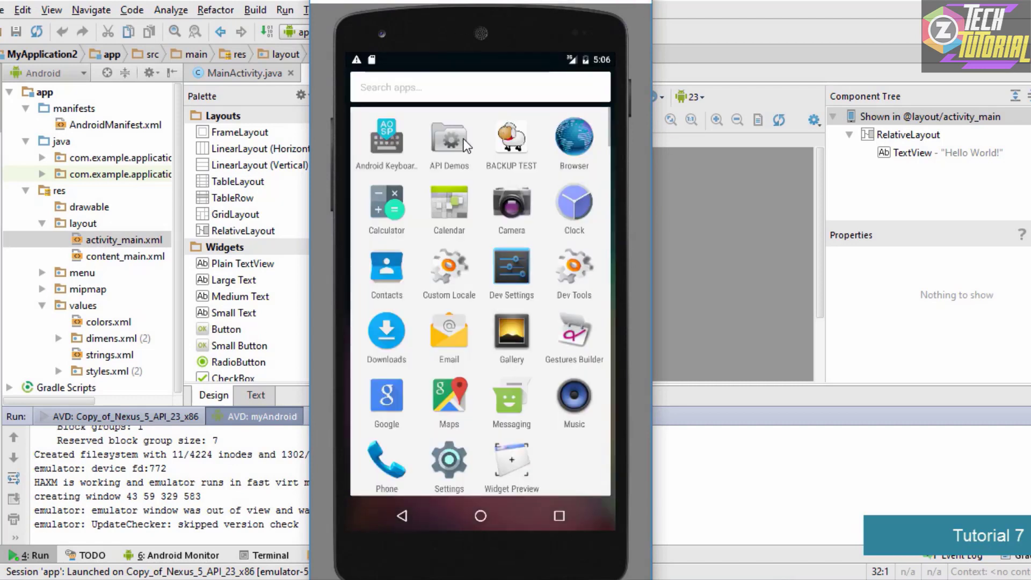
click(408, 514)
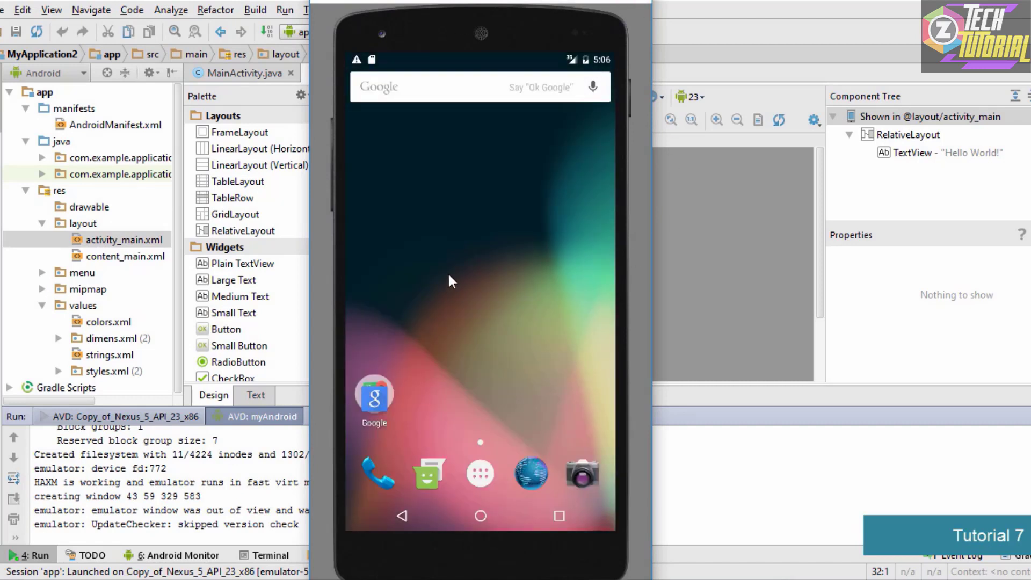